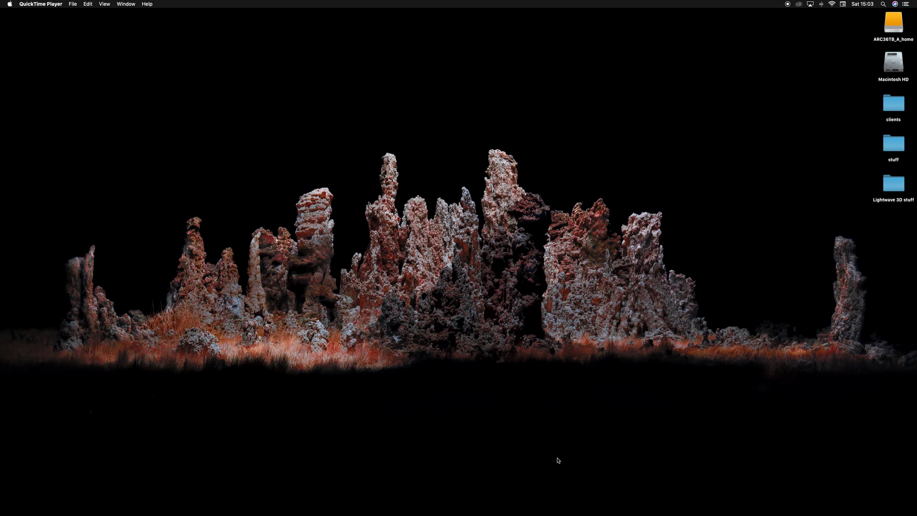
Switch to Jump Desktop and connect to the remote Windows computer ddbigredwin10.
mouse_move(555, 515)
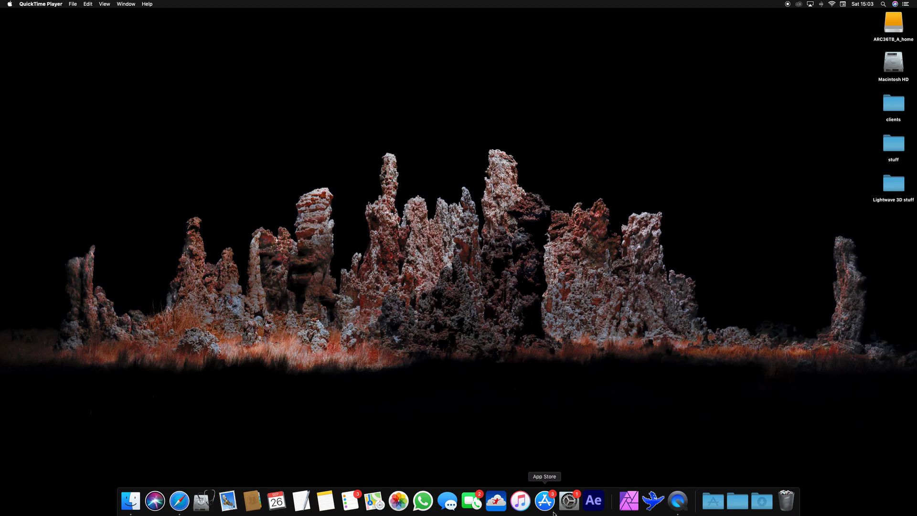
left_click(494, 505)
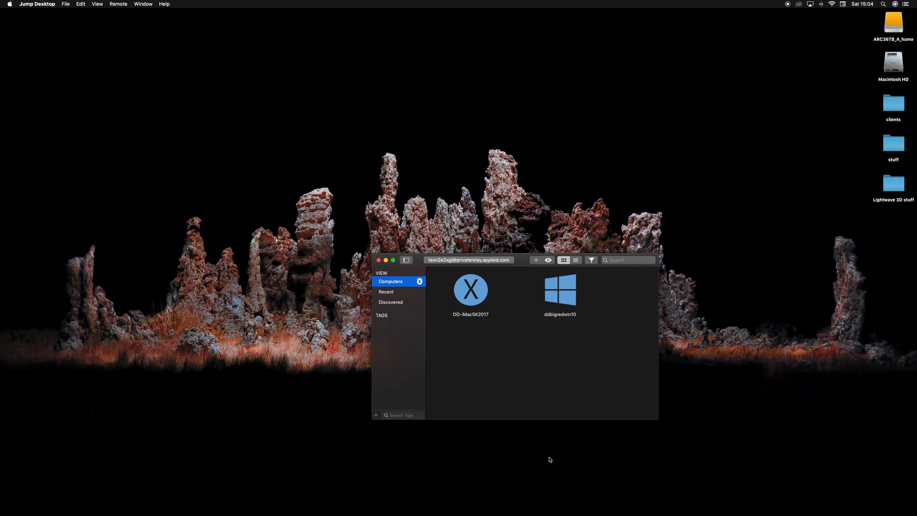
mouse_move(481, 308)
left_click(562, 290)
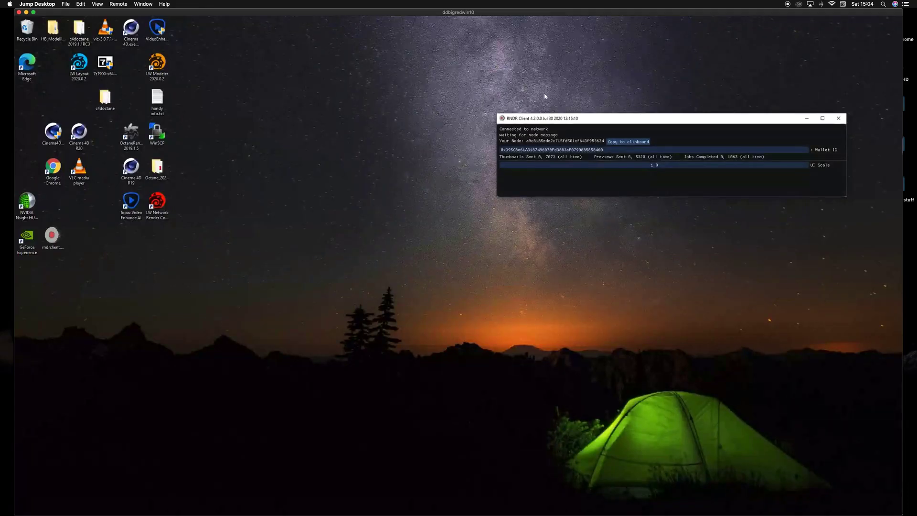
left_click(249, 121)
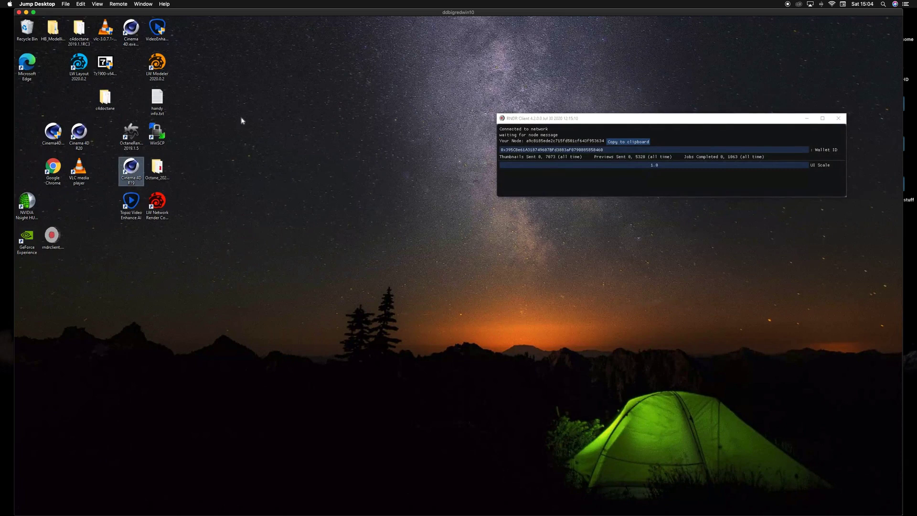
Launch LightWave Layout 2020.0.2 on the remote desktop.
left_click(84, 67)
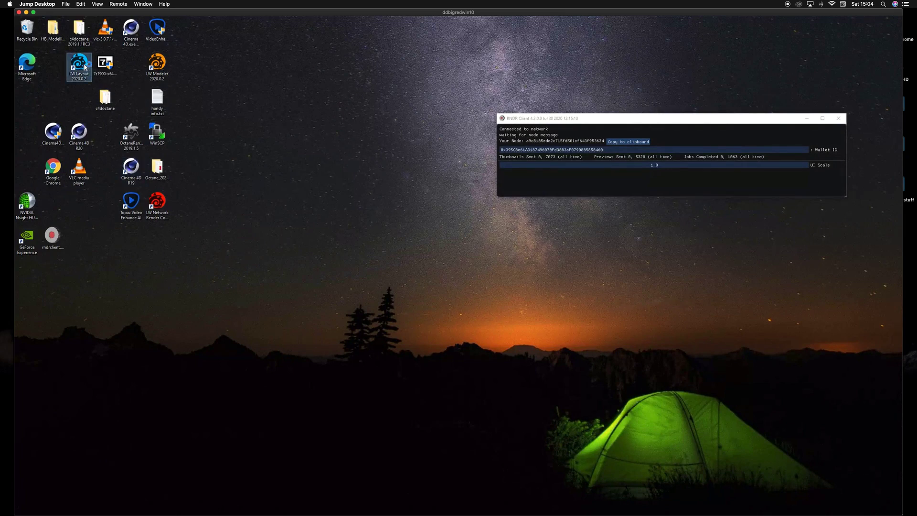
double_click(85, 67)
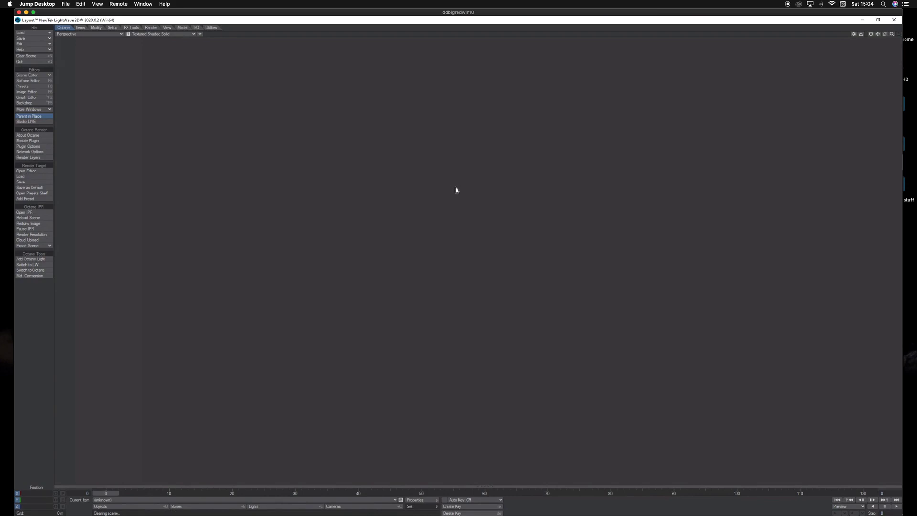
left_click(50, 34)
left_click(209, 105)
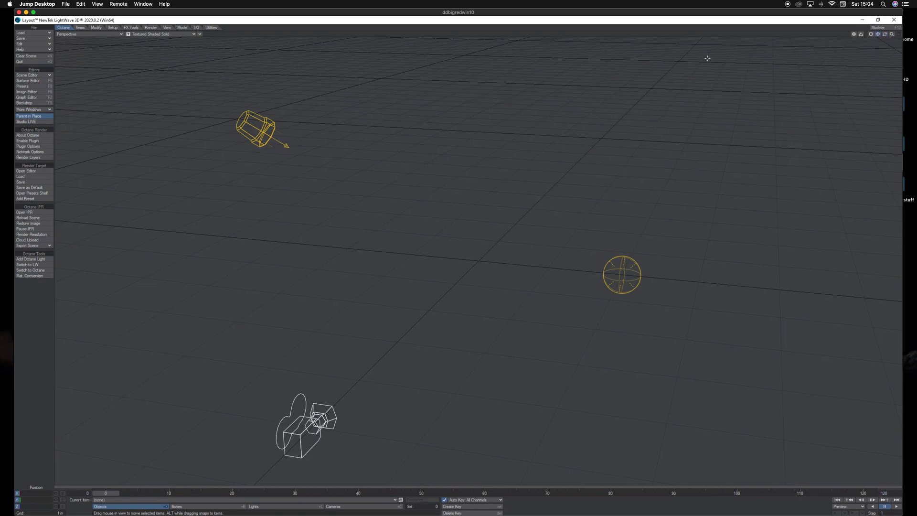
Select the environment light, select the other light instead, and switch it to rotation.
left_click(592, 283)
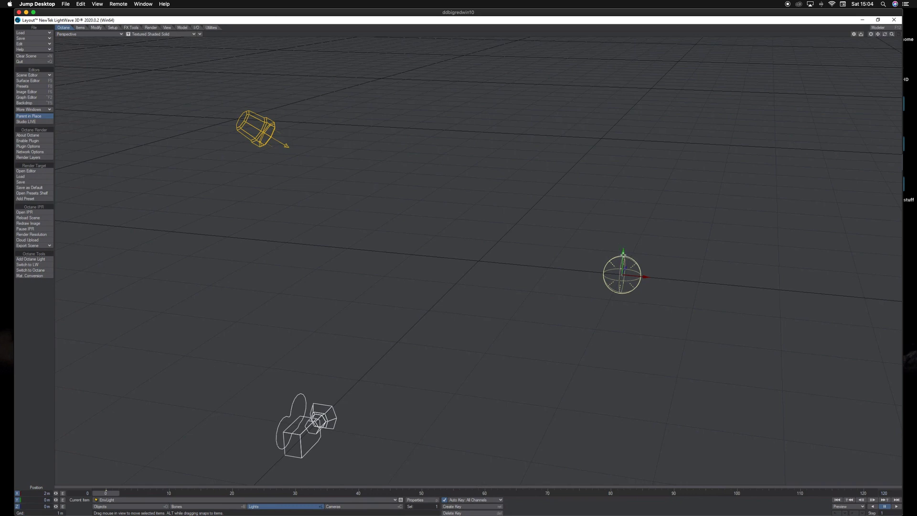
left_click_drag(623, 248, 623, 248)
left_click(265, 130)
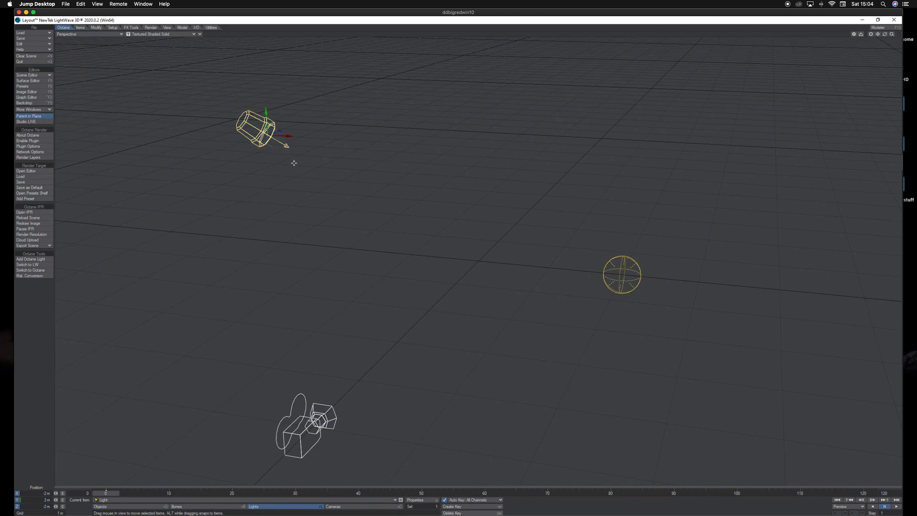
key("y")
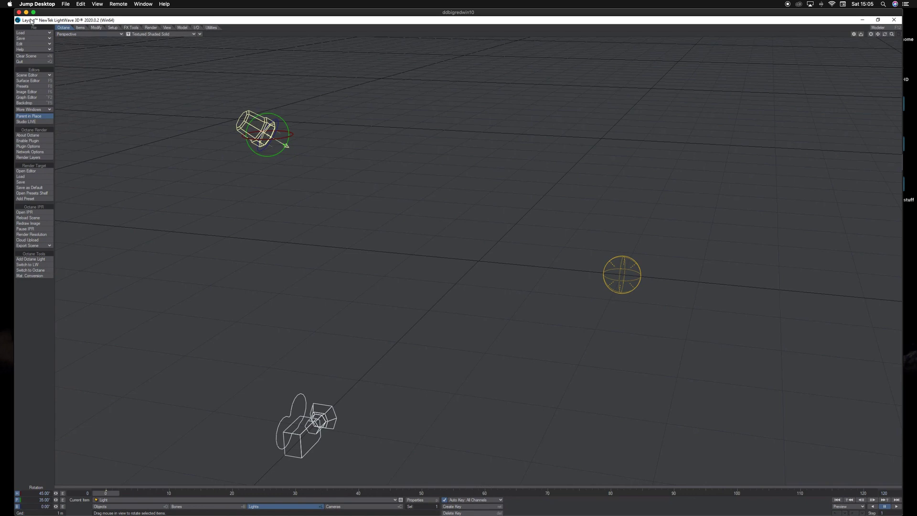
Close LightWave Layout and launch Cinema 4D R19 on the remote desktop.
left_click(894, 21)
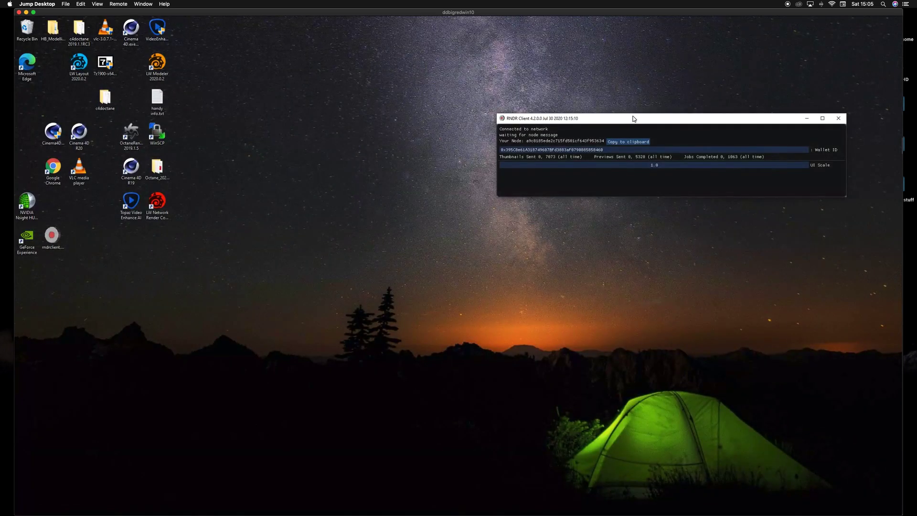
mouse_move(633, 117)
left_mouse_down()
mouse_move(474, 136)
mouse_move(539, 213)
mouse_move(641, 106)
left_mouse_up()
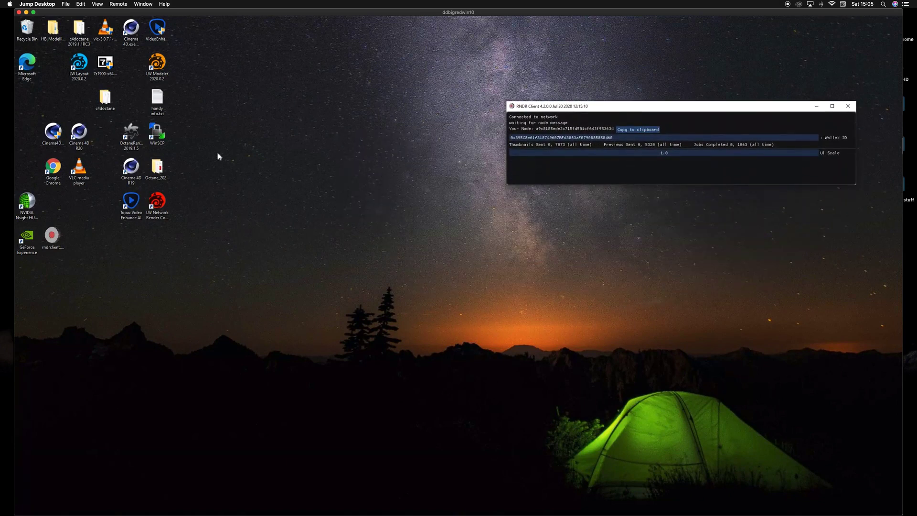
mouse_move(162, 66)
left_mouse_down()
mouse_move(213, 66)
mouse_move(164, 67)
left_mouse_up()
left_click(56, 133)
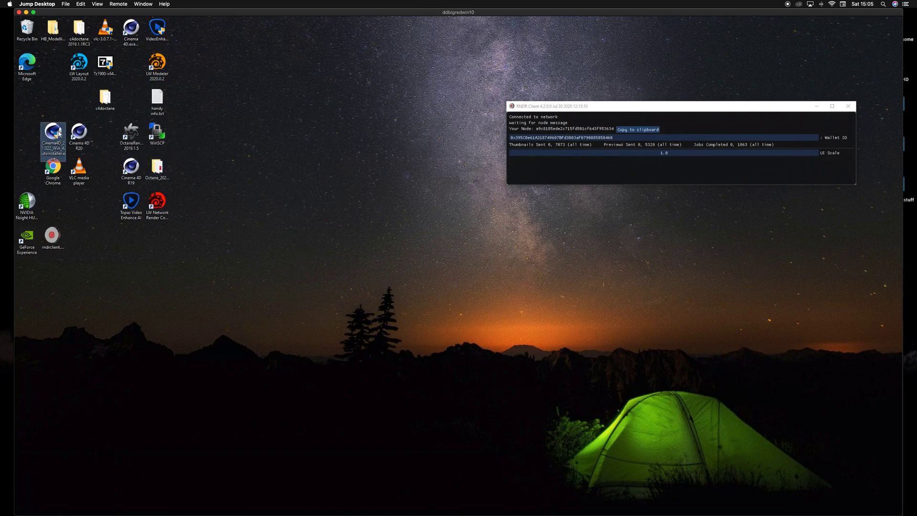
left_click(75, 130)
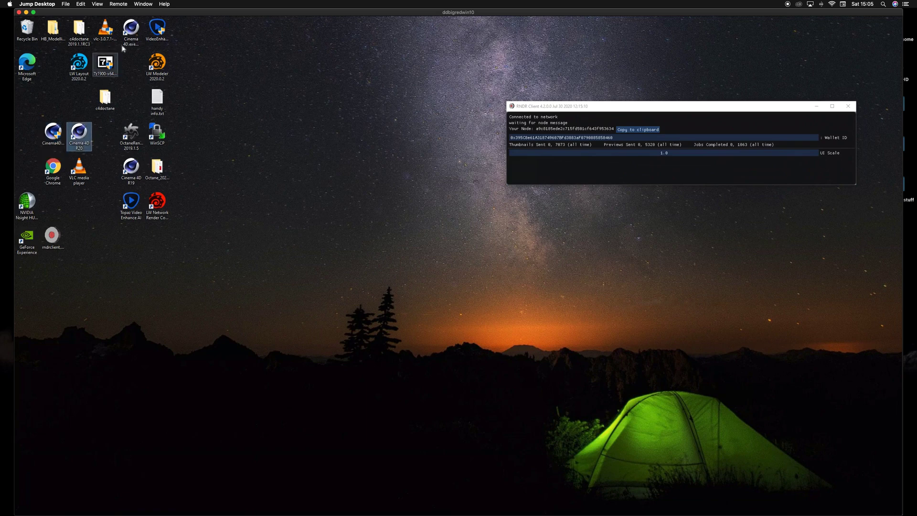
left_click(132, 167)
double_click(143, 166)
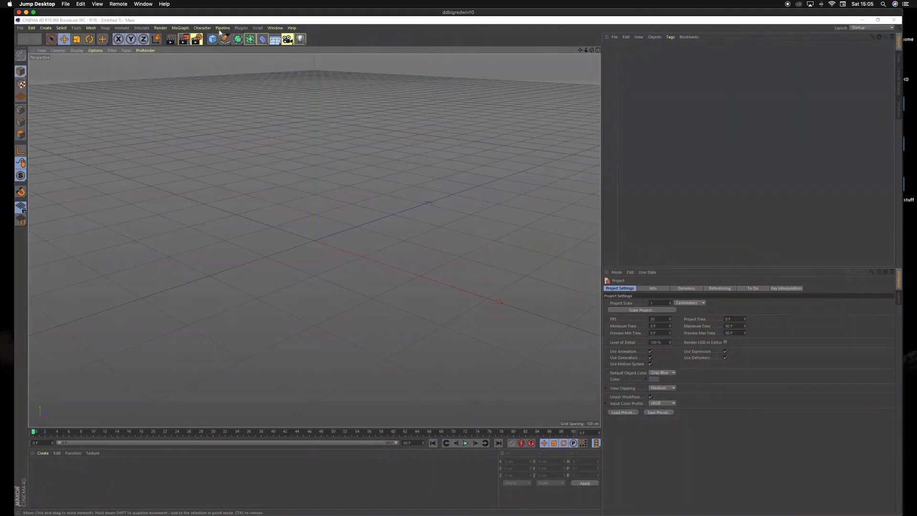
Add a cube to the scene, shift it across the ground plane and raise it about 150 cm.
left_click(213, 39)
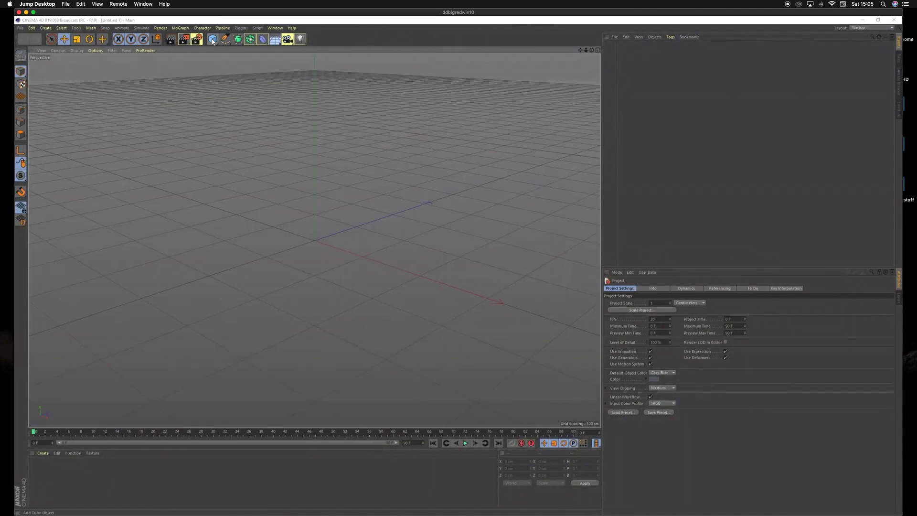
left_click(268, 50)
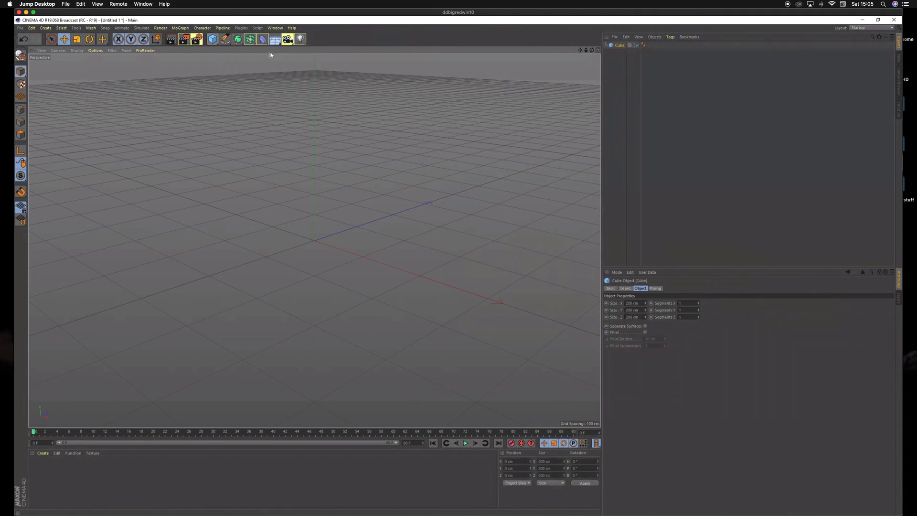
left_click_drag(374, 262, 273, 225)
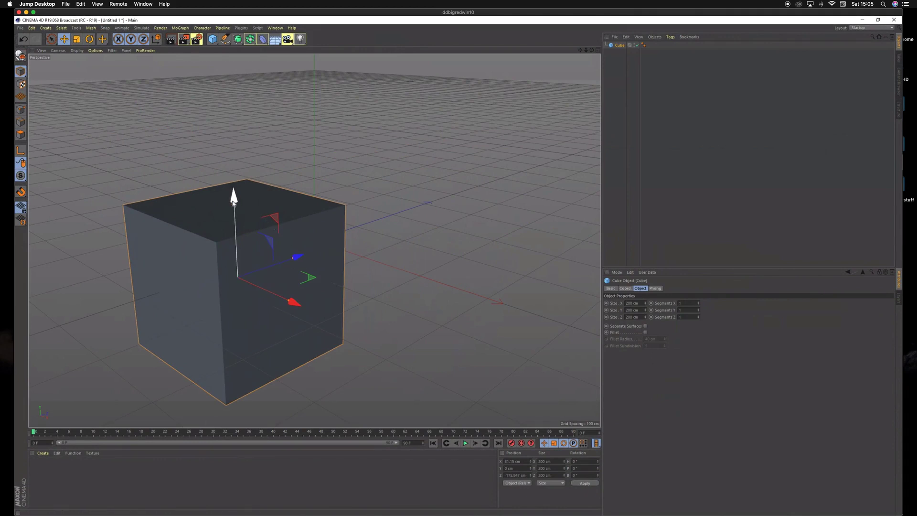
left_click_drag(234, 202, 234, 84)
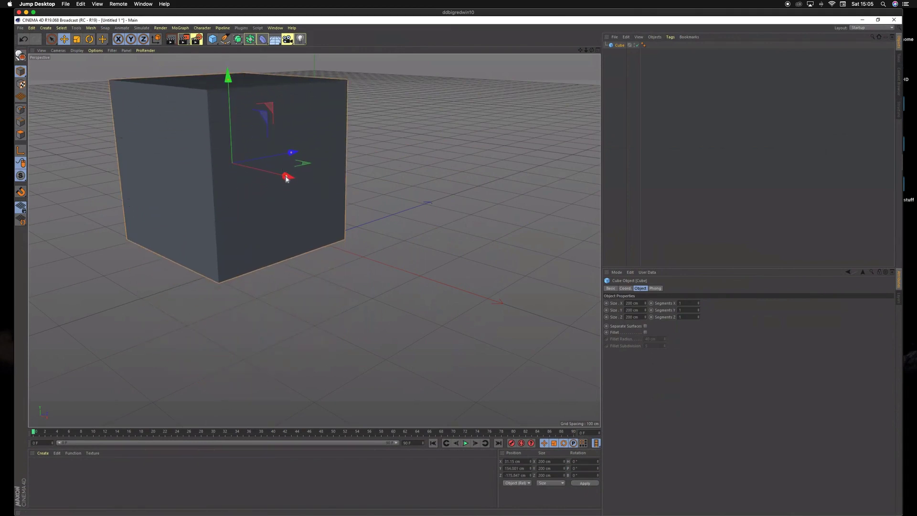
Move the cube with its axis arrows and resize it along X to about 155 cm.
left_click_drag(285, 176, 204, 175)
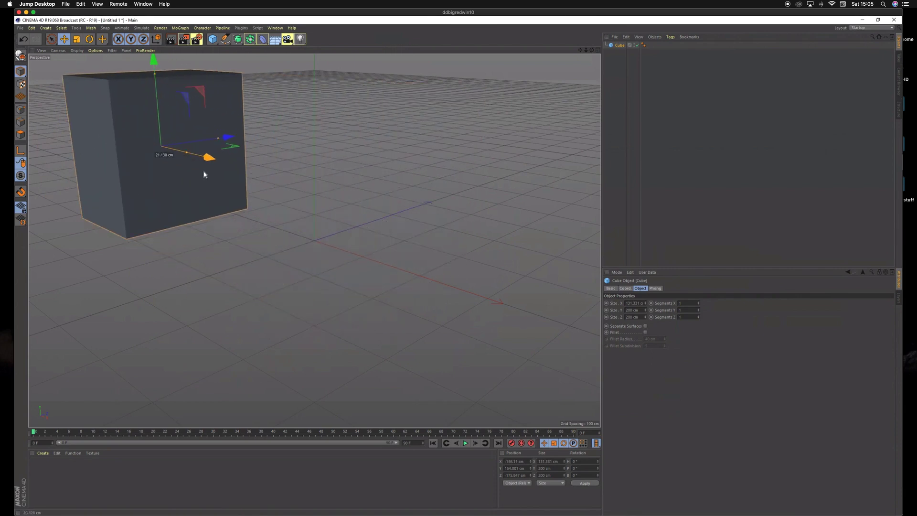
left_click_drag(204, 174, 204, 174)
left_click_drag(153, 61, 198, 62)
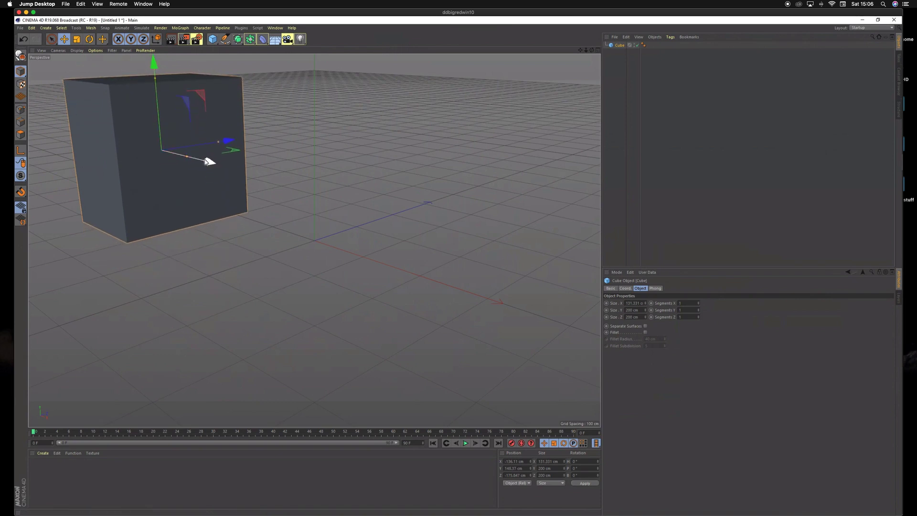
left_click_drag(206, 161, 299, 195)
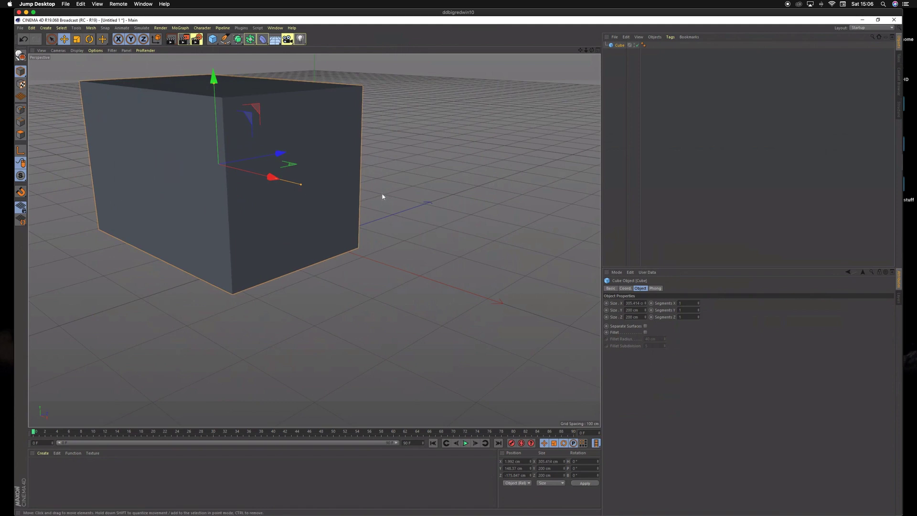
left_click_drag(271, 178, 213, 166)
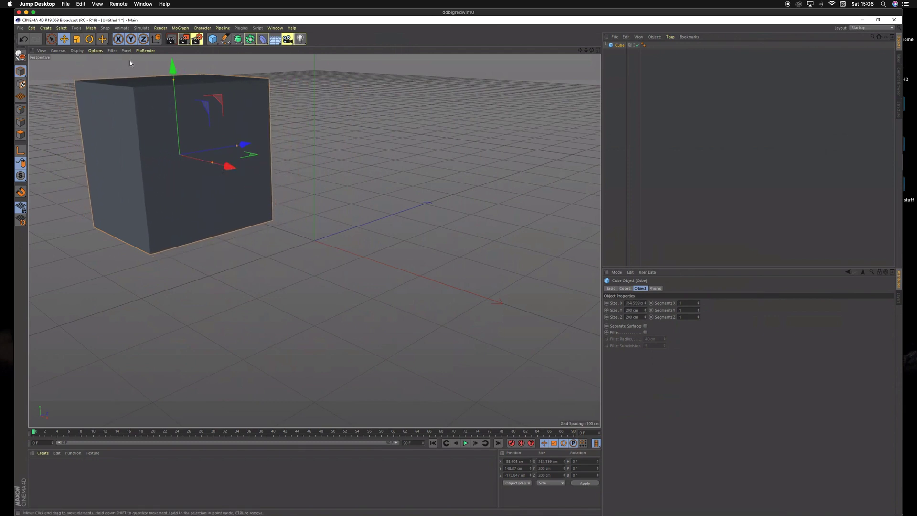
Quit Cinema 4D without saving the changes to the project.
left_click(20, 28)
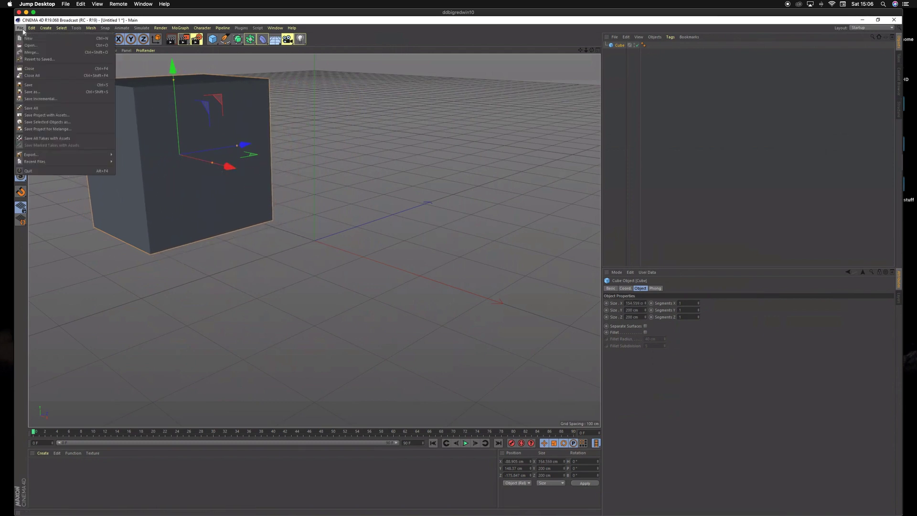
left_click(54, 170)
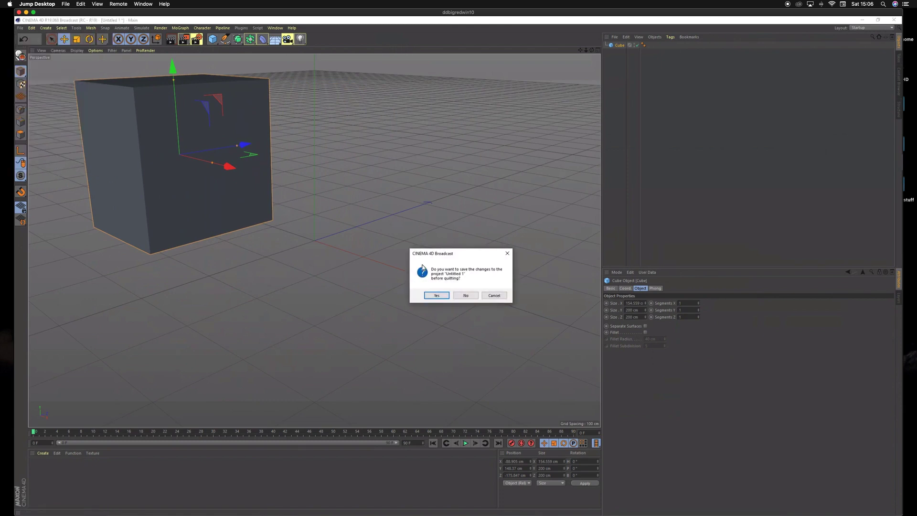
left_click(459, 295)
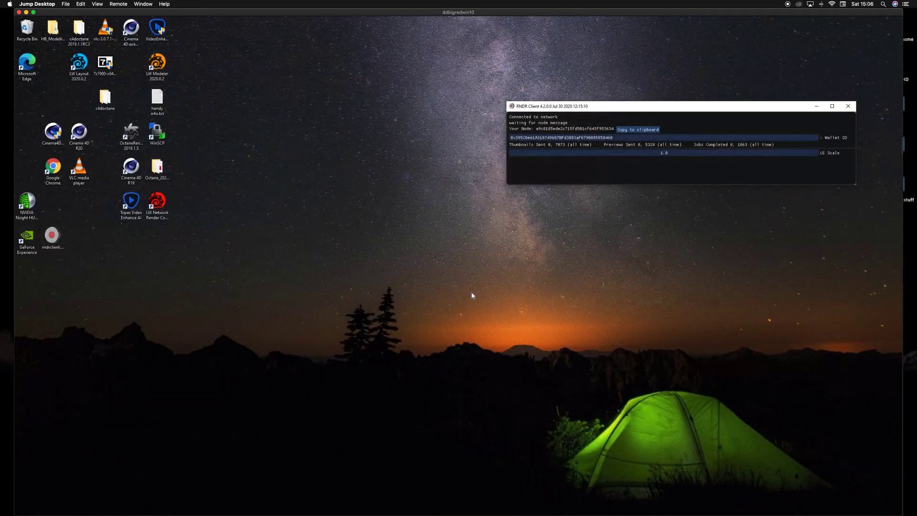
Launch LightWave Modeler 2020.0.2 and draw a box around the origin with width, depth and height.
double_click(168, 70)
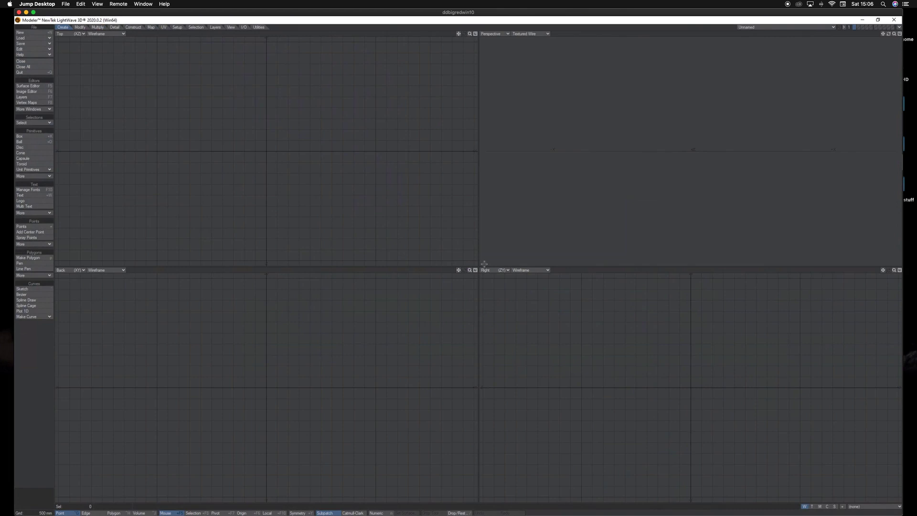
left_click(24, 136)
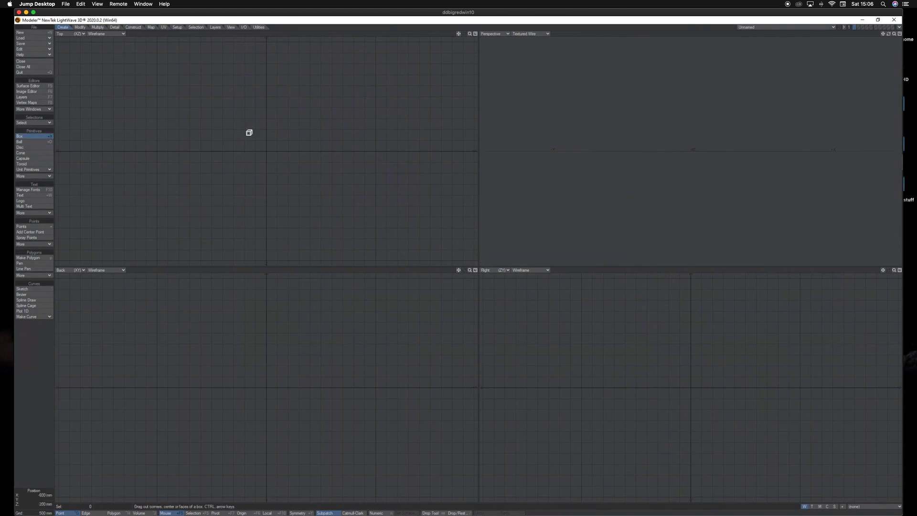
left_click_drag(223, 113, 318, 197)
left_click_drag(270, 357, 271, 333)
left_click_drag(268, 383, 267, 450)
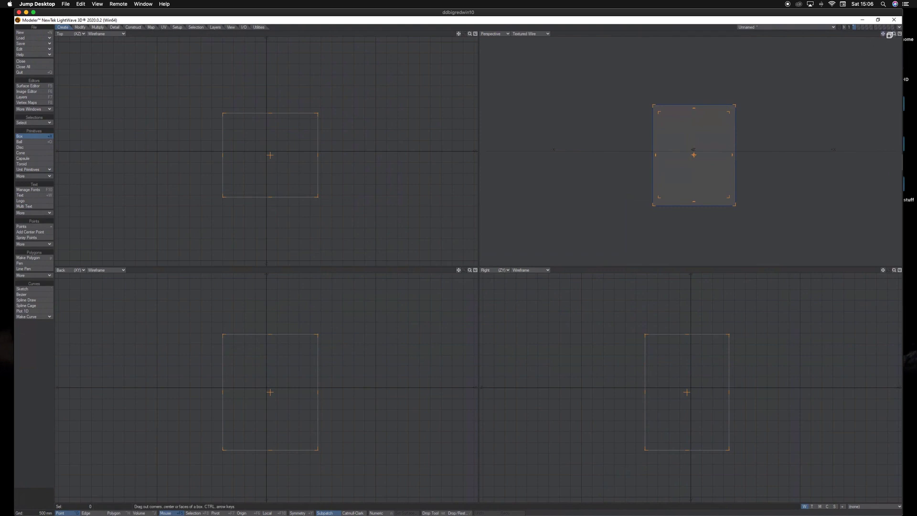
Widen the box by its upper corner in the perspective view, finish it and try the Move tool.
left_click_drag(888, 35, 788, 114)
key("space")
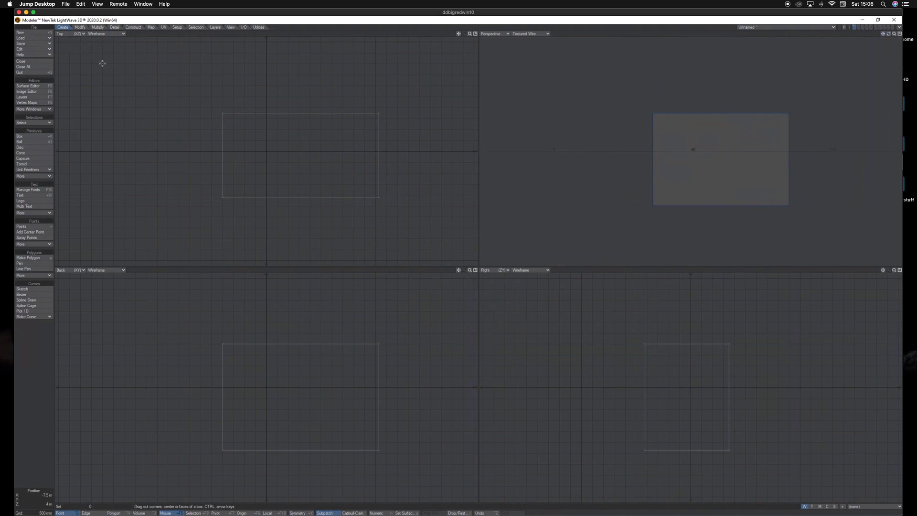
key("t")
key("space")
key("t")
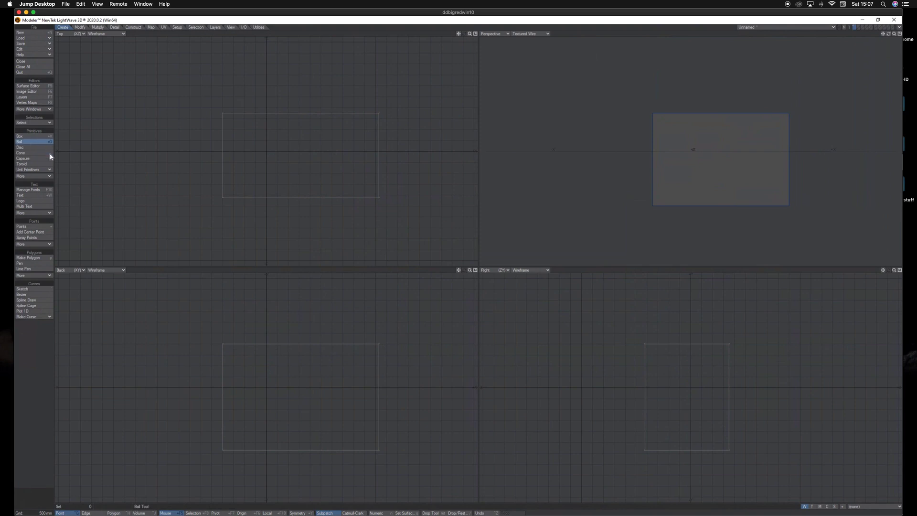
Draw a ball beside and above the box, shift its centre in the top view and finish it.
left_click(20, 141)
left_click_drag(137, 299, 183, 337)
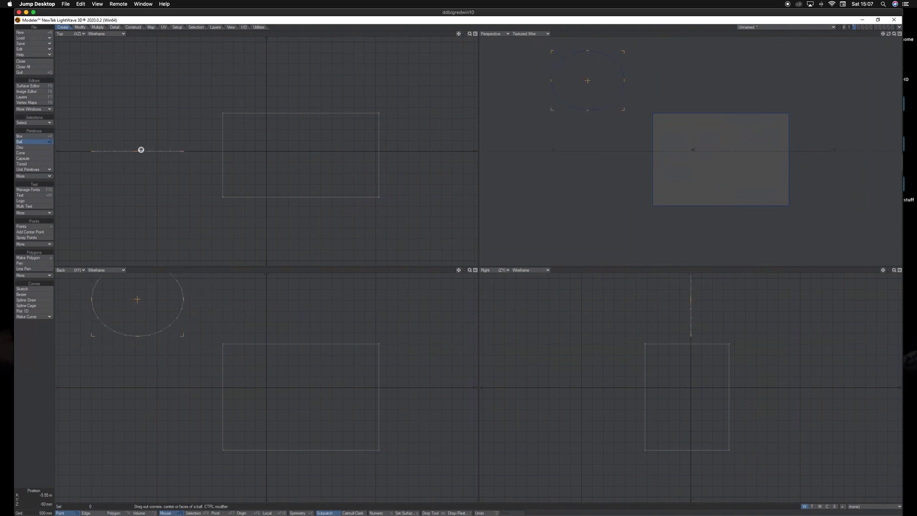
left_click_drag(141, 150, 140, 105)
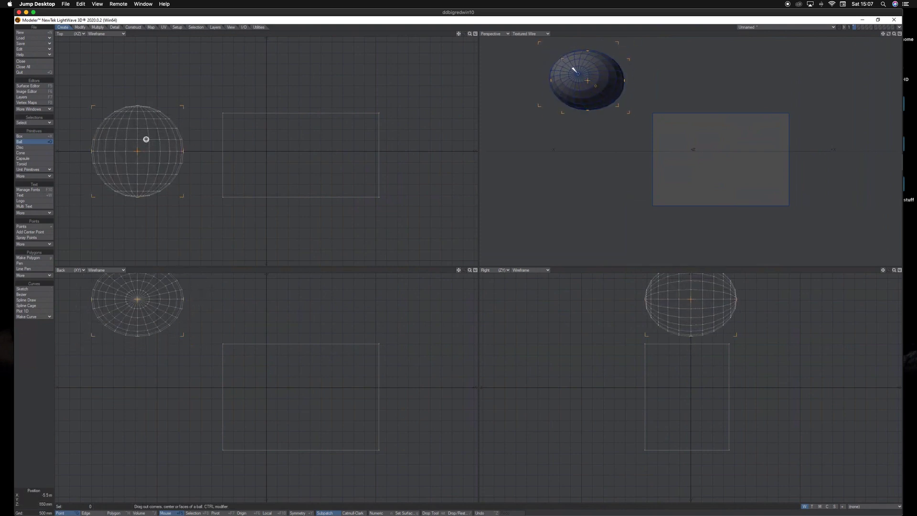
left_click_drag(139, 152, 144, 112)
key("space")
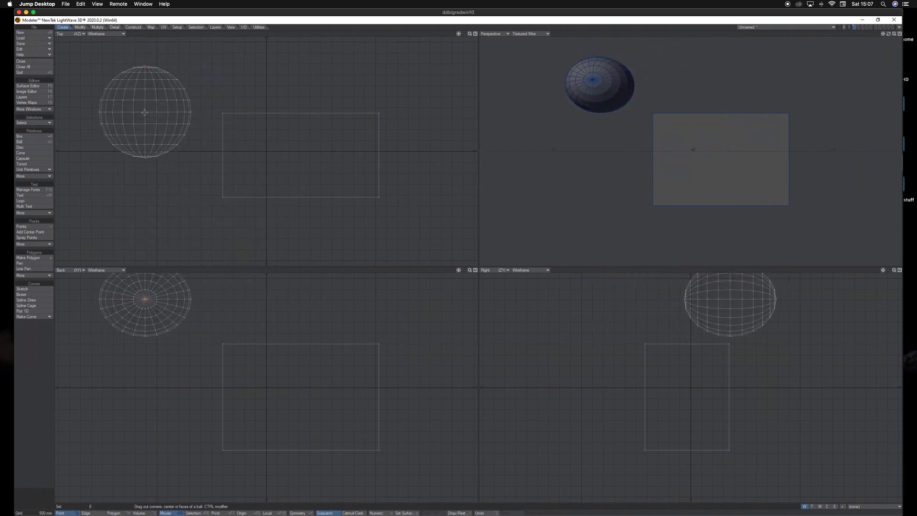
Select a few points of the ball in the top view, deselect them and activate the Move tool.
left_click_drag(145, 112, 157, 144)
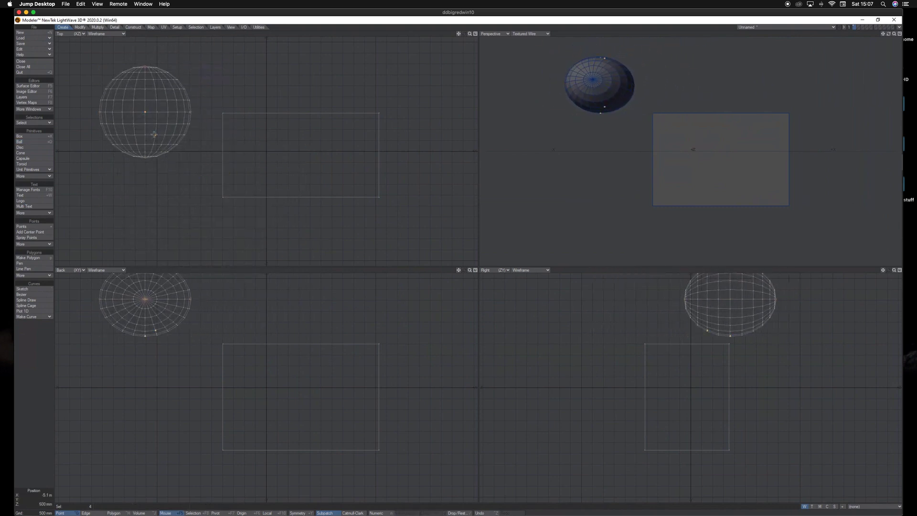
left_click(204, 94)
key("t")
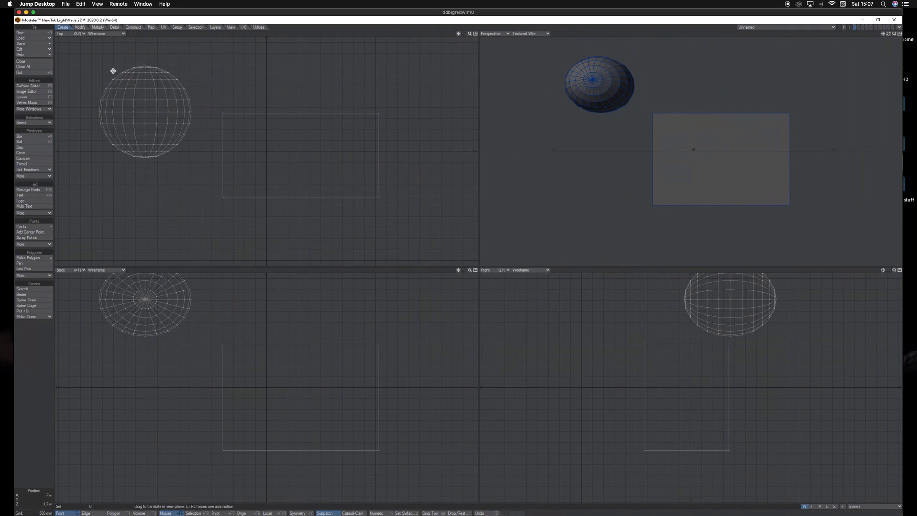
Drop the Move tool and switch the selection mode through edges to polygons.
key("space")
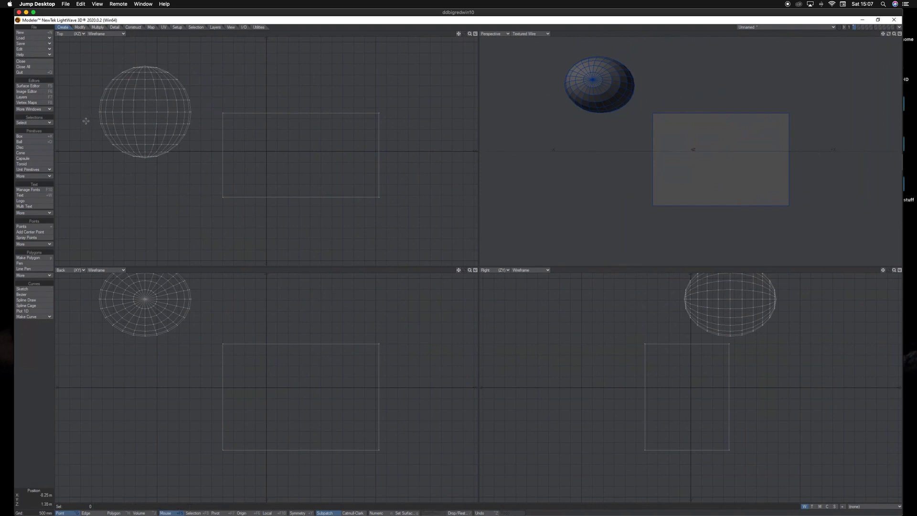
key("space")
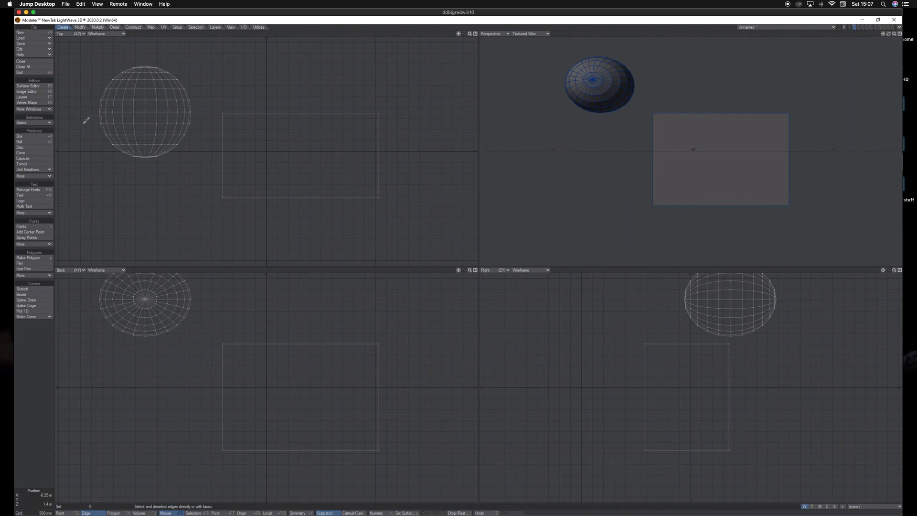
key("space")
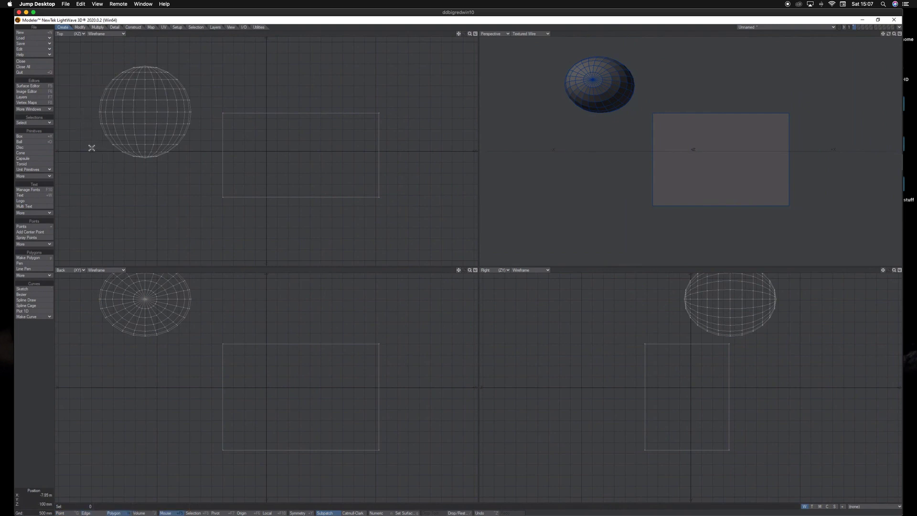
Examine the ball and box by panning and zooming the viewports and orbiting the perspective view.
left_click_drag(89, 141, 110, 168, "alt+shift")
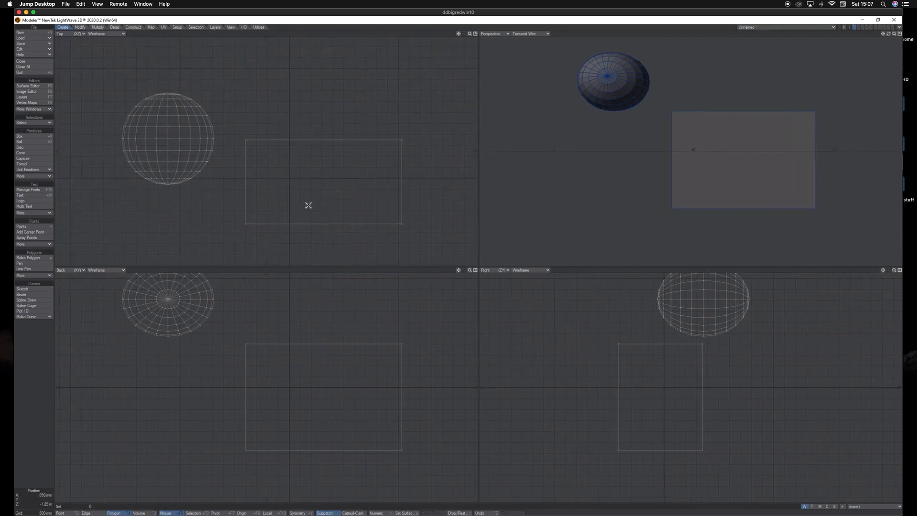
left_click_drag(307, 204, 324, 215, "alt+shift")
left_click_drag(750, 445, 768, 414, "alt+shift")
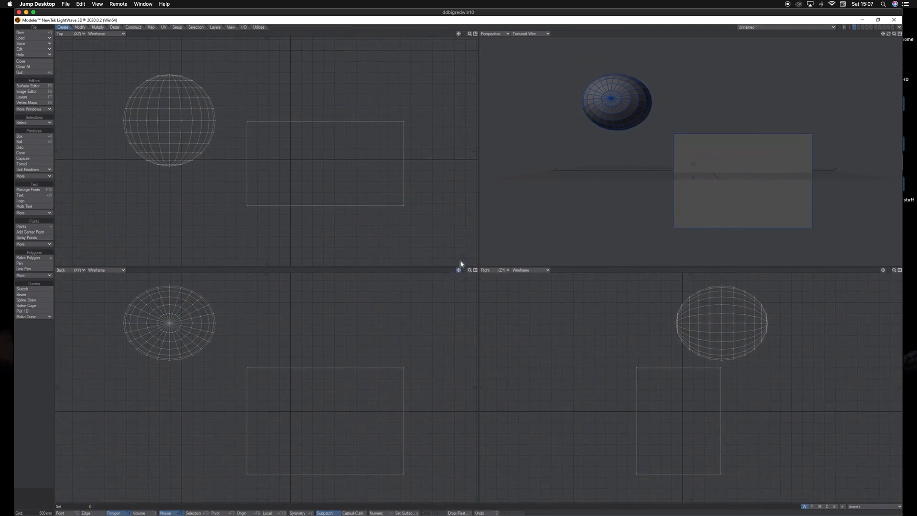
left_click_drag(782, 413, 697, 442, "alt+shift")
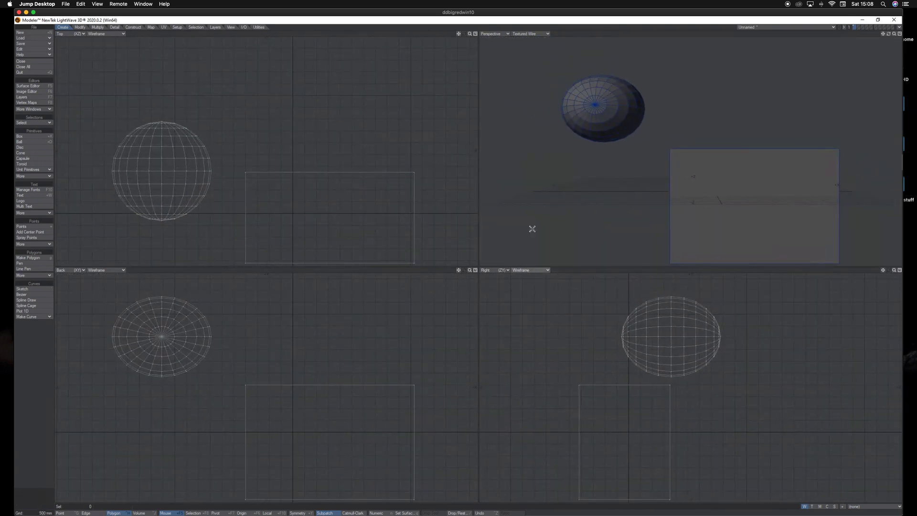
mouse_move(579, 160)
left_mouse_down("ctrl+alt")
mouse_move(604, 156)
mouse_move(590, 170)
mouse_move(650, 157)
mouse_move(733, 178)
mouse_move(720, 191)
mouse_move(618, 180)
mouse_move(725, 135)
mouse_move(647, 167)
mouse_move(591, 164)
left_mouse_up("ctrl+alt")
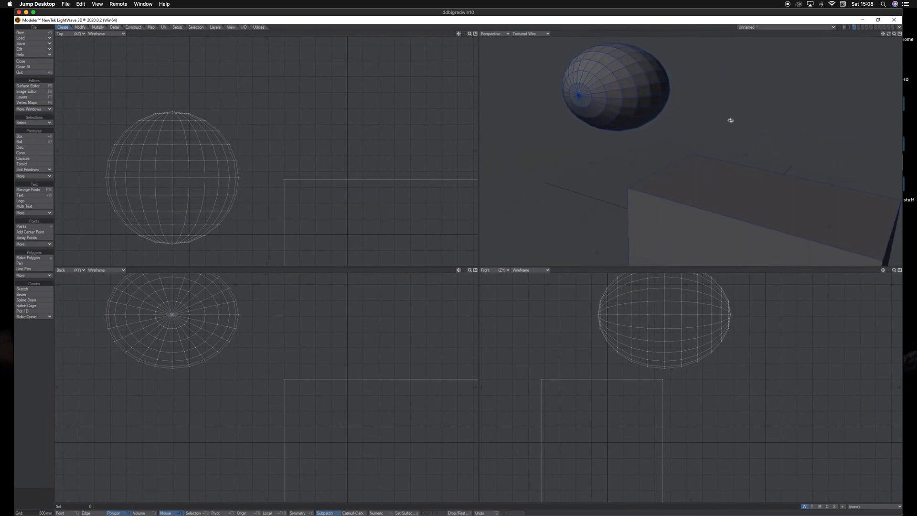
left_click_drag(731, 119, 747, 100, "alt")
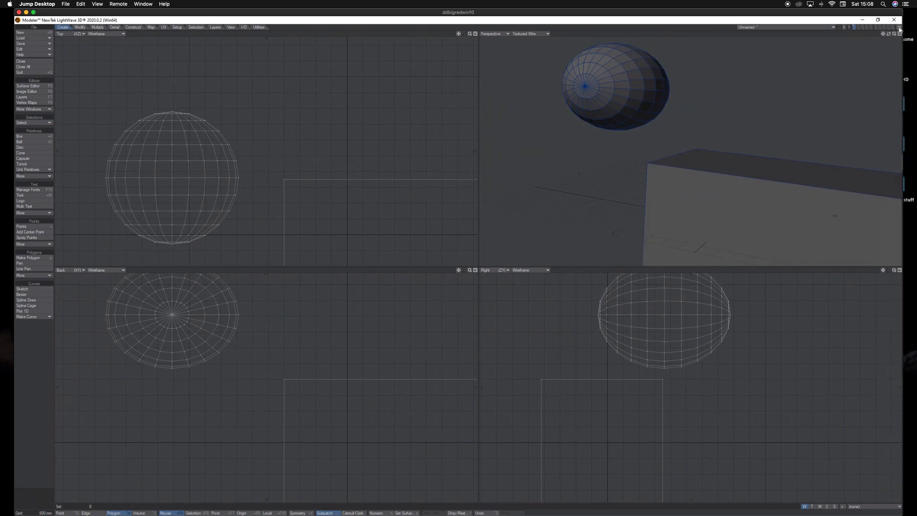
Switch to LightWave Layout and select the scene's default light in the perspective view.
left_click(899, 29)
left_click(882, 27)
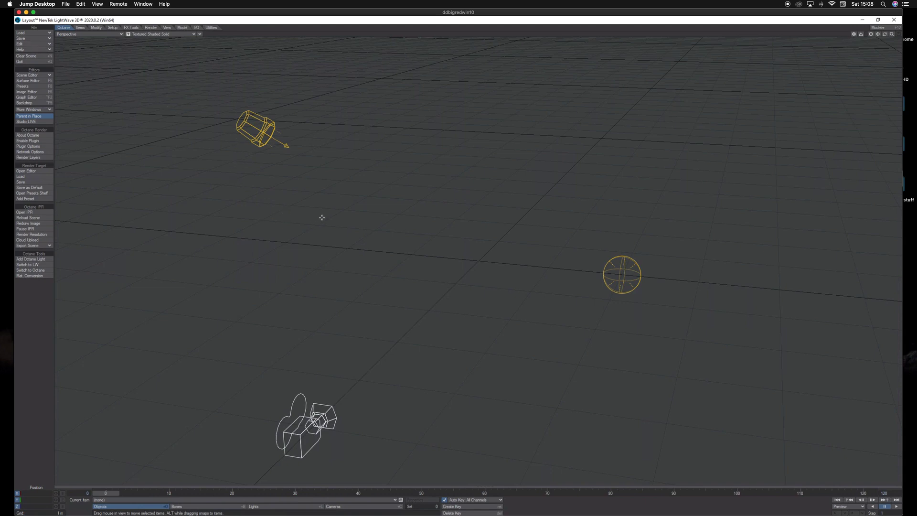
left_click(256, 124)
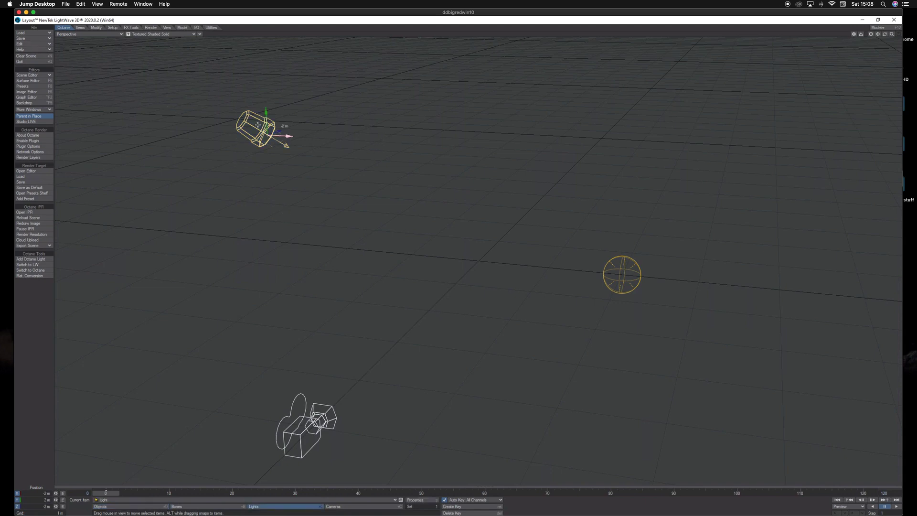